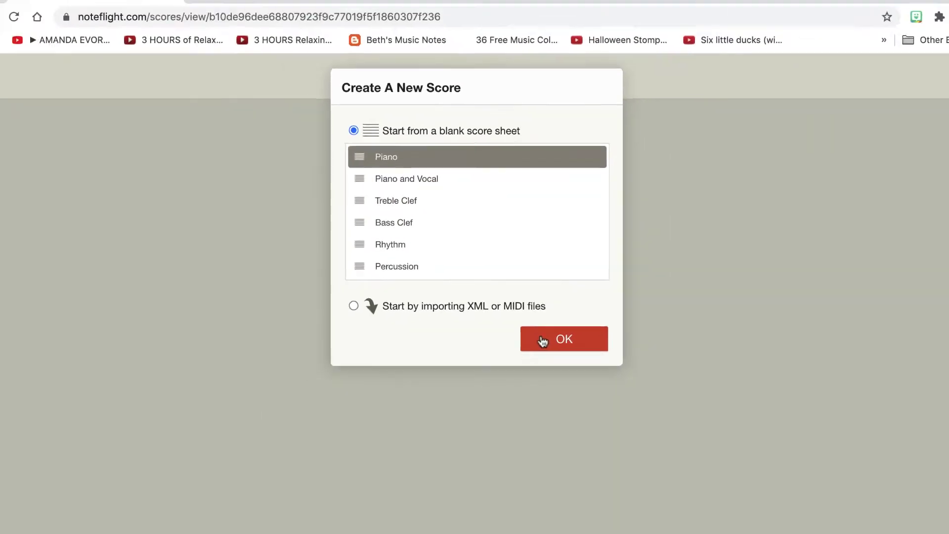
# - Create a blank piano score and delete its bass staff, leaving one treble staff of four 4/4 measures
pyautogui.click(543, 341)
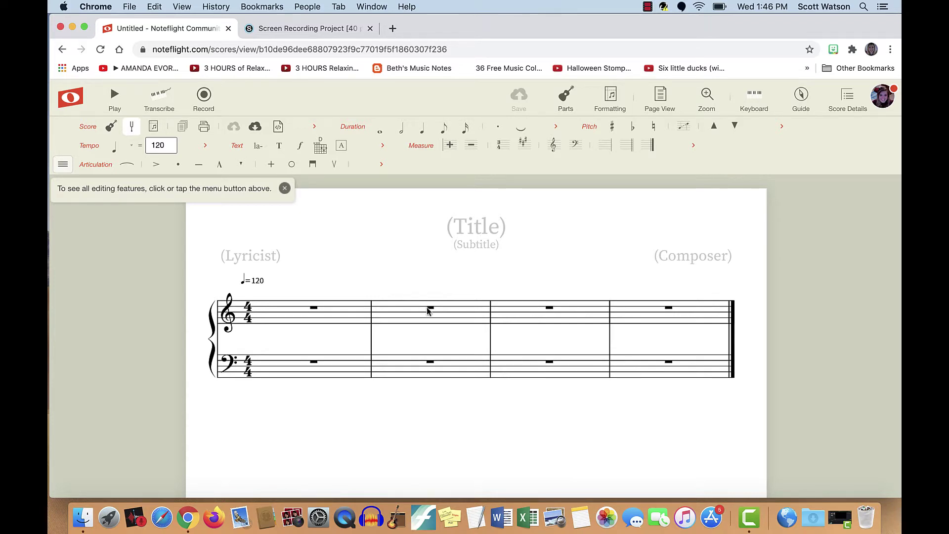
pyautogui.click(346, 362)
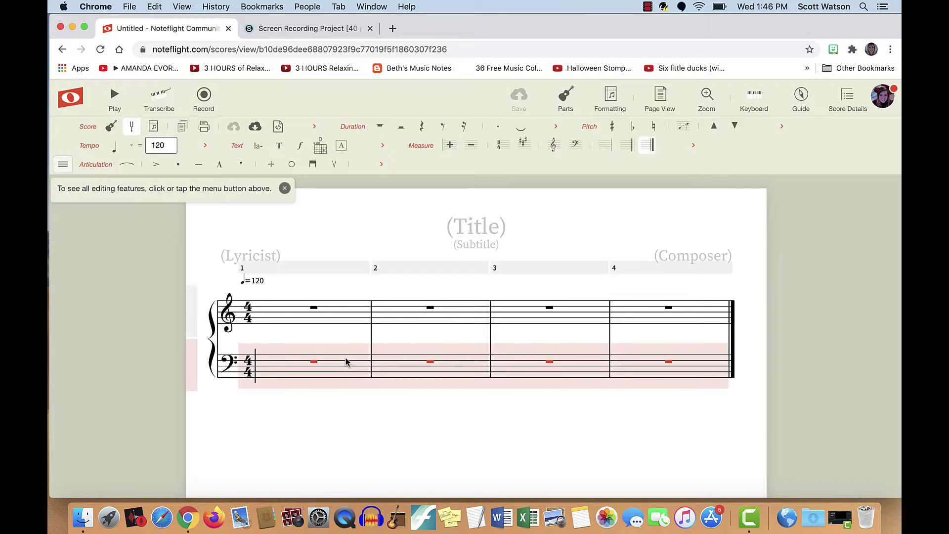
pyautogui.press('BackSpace')
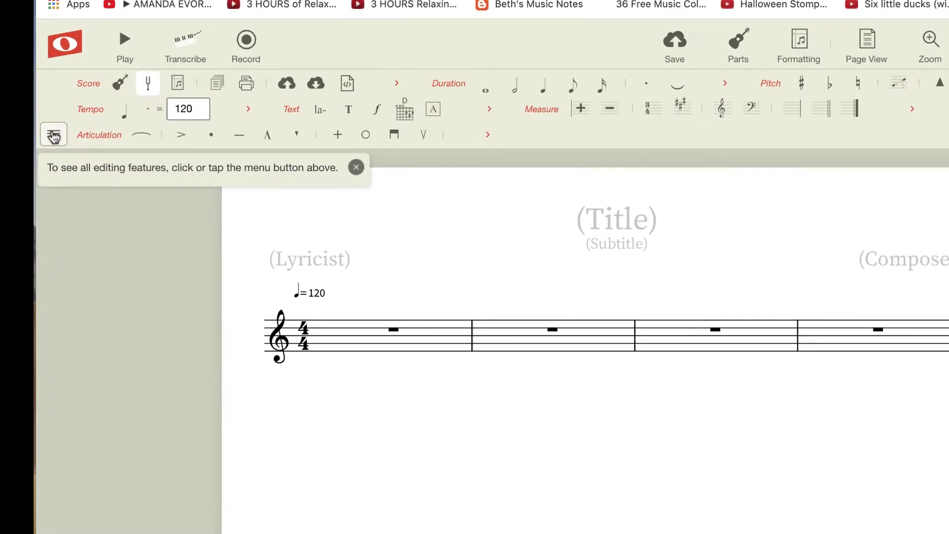
# - Turn on the Dynamics tools from the full editing-features menu
pyautogui.click(54, 136)
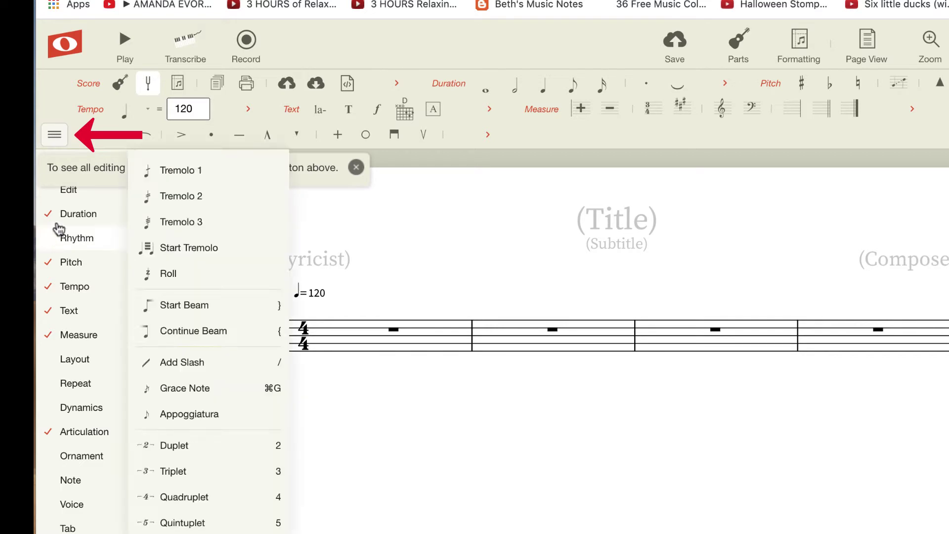
pyautogui.moveTo(64, 267)
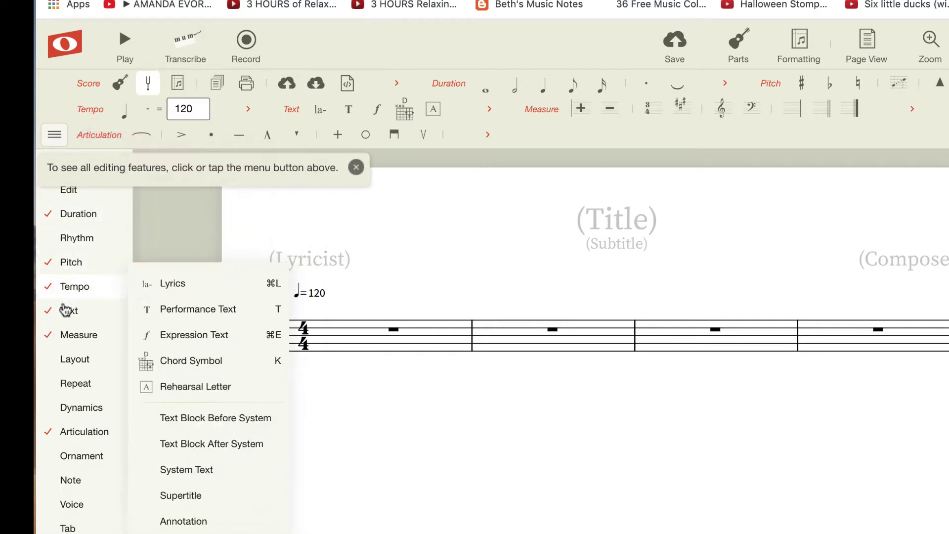
pyautogui.moveTo(66, 335)
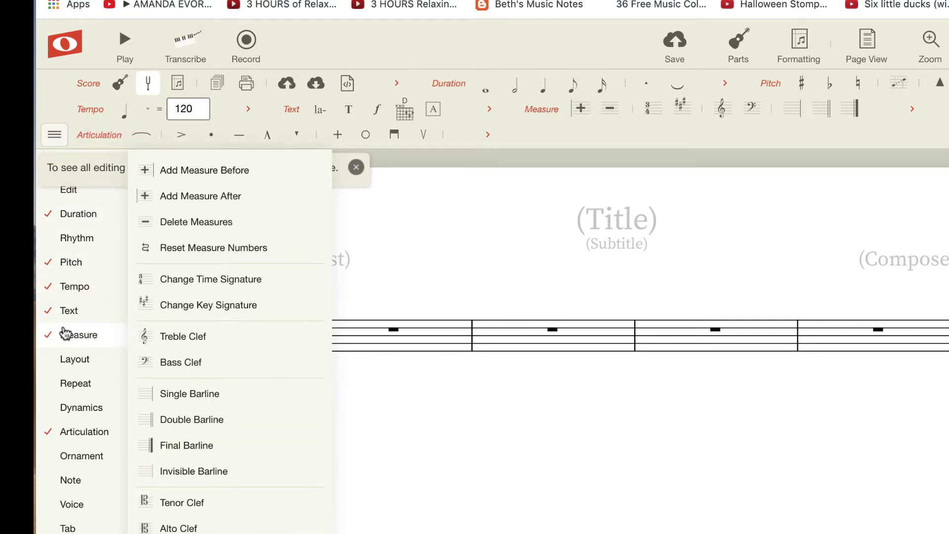
pyautogui.moveTo(65, 438)
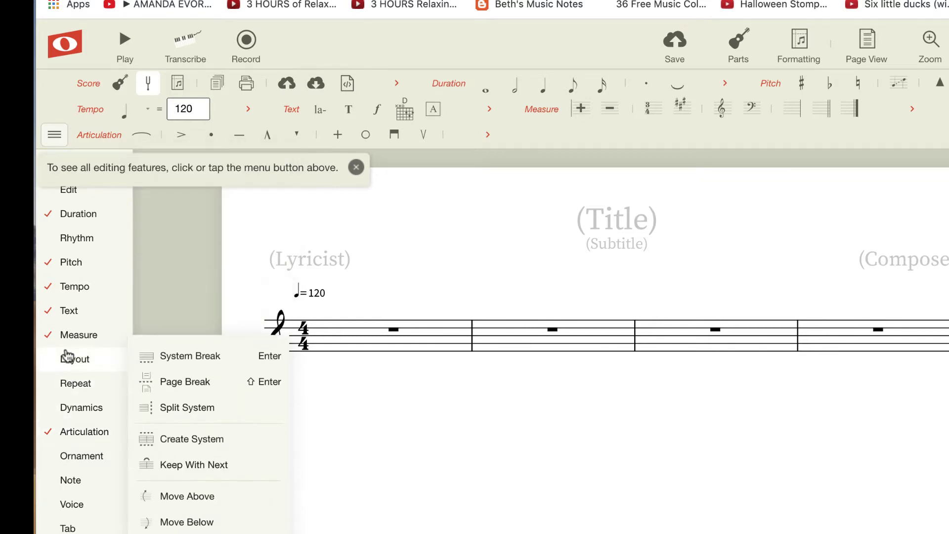
pyautogui.moveTo(71, 367)
pyautogui.click(69, 412)
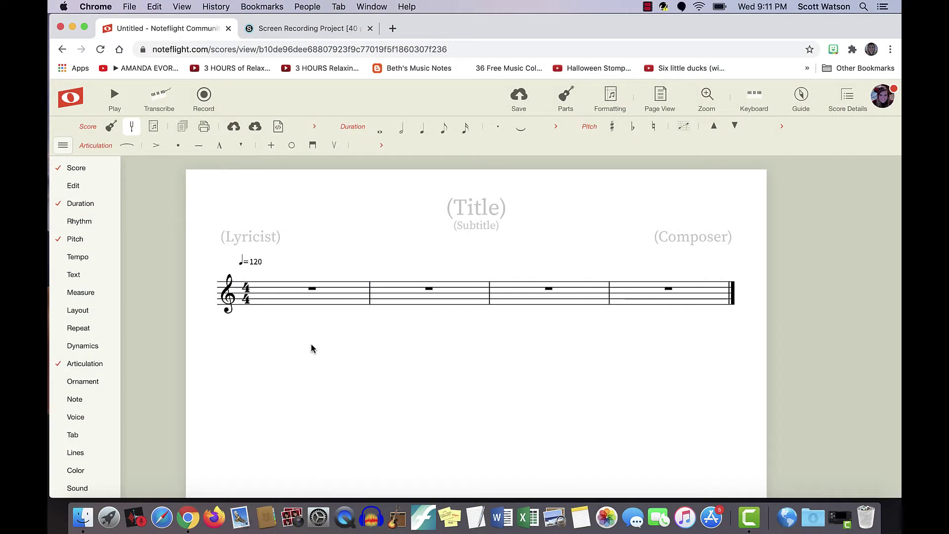
# - Enter middle C at the start of measure 1 and shorten it to an eighth note
pyautogui.click(312, 289)
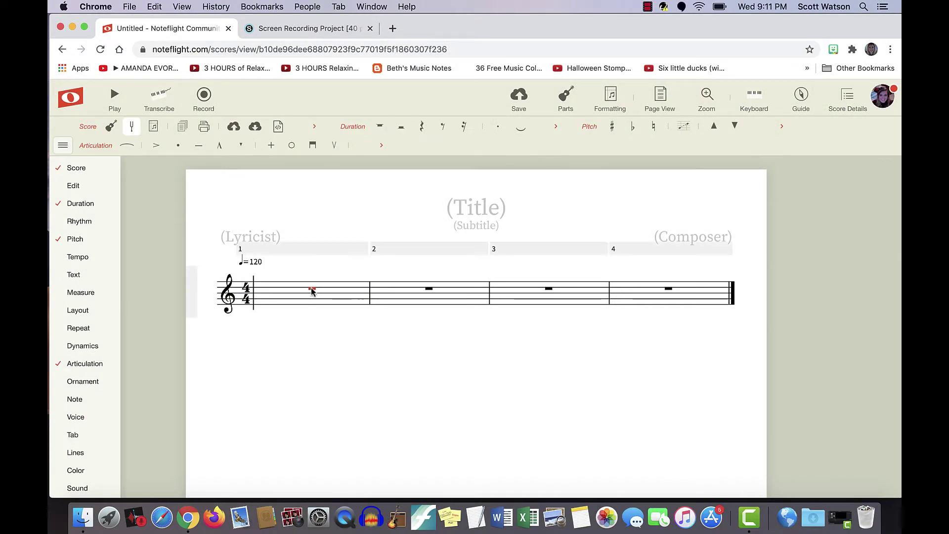
pyautogui.click(260, 312)
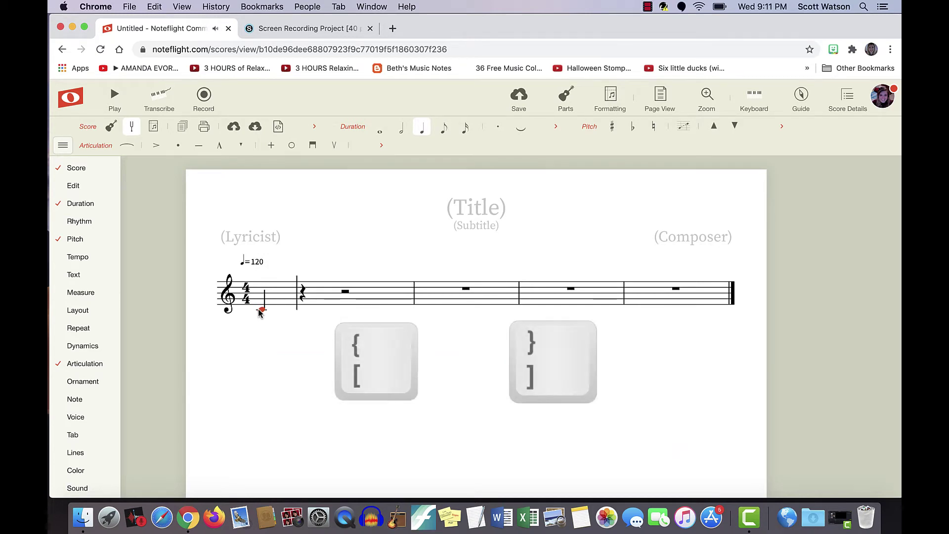
pyautogui.press(']')
pyautogui.press(']')
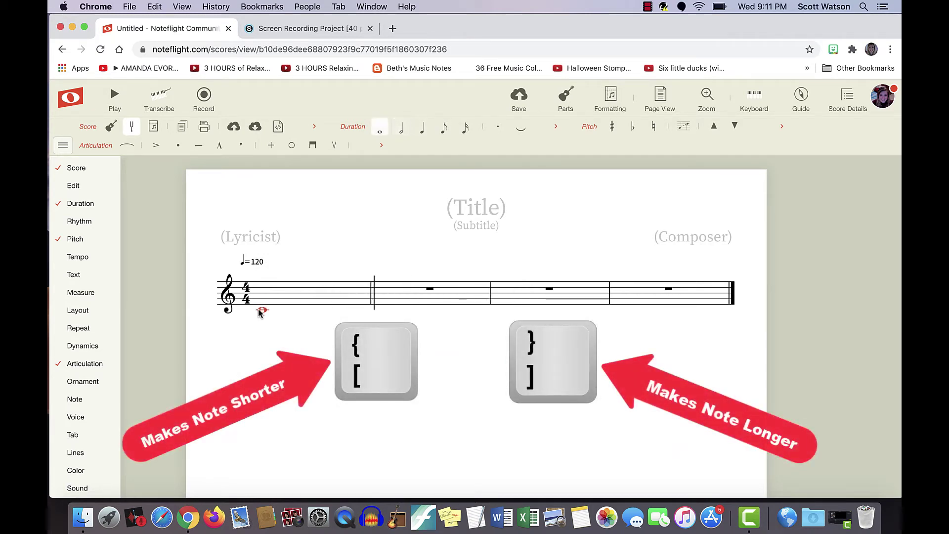
pyautogui.press('[')
pyautogui.press('[')
pyautogui.press('[')
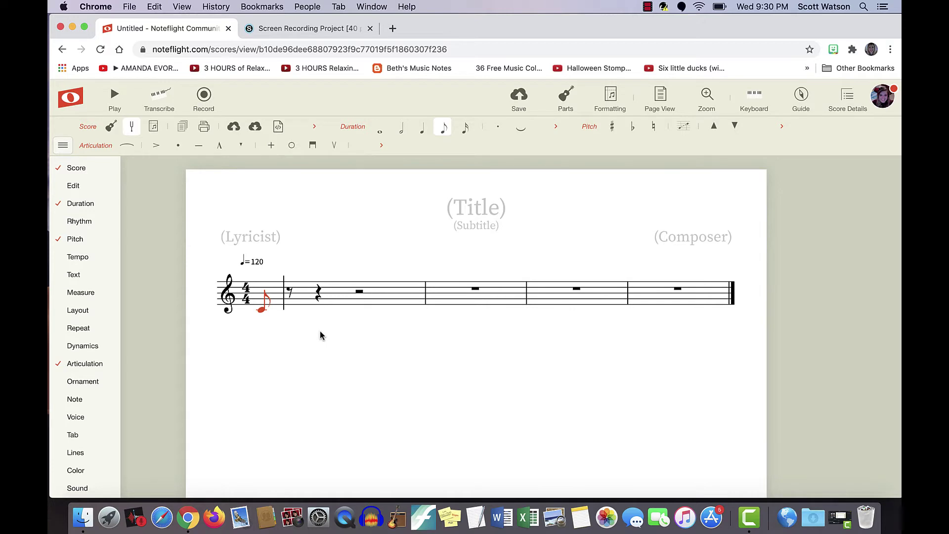
# - Finish measure 1 with eighth notes C G G A A and a quarter-note G
pyautogui.click(292, 312)
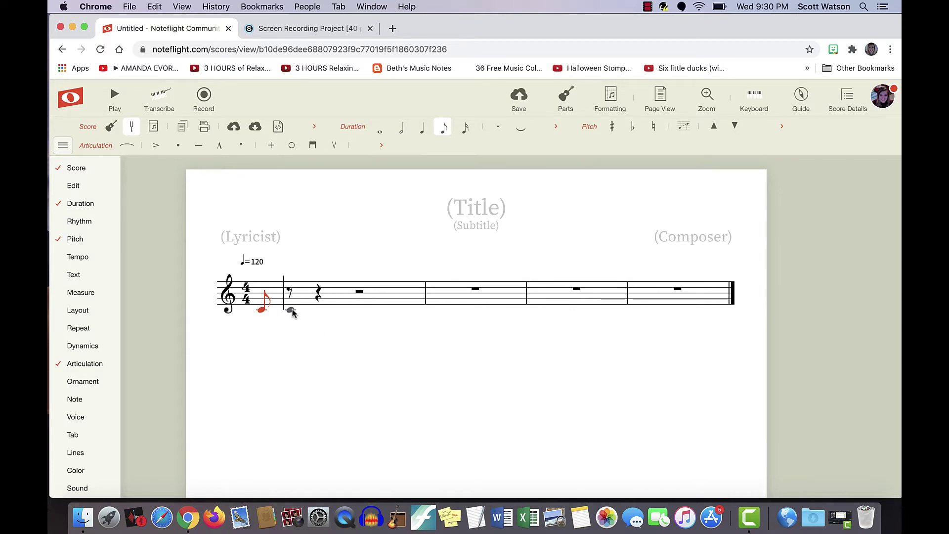
pyautogui.click(317, 297)
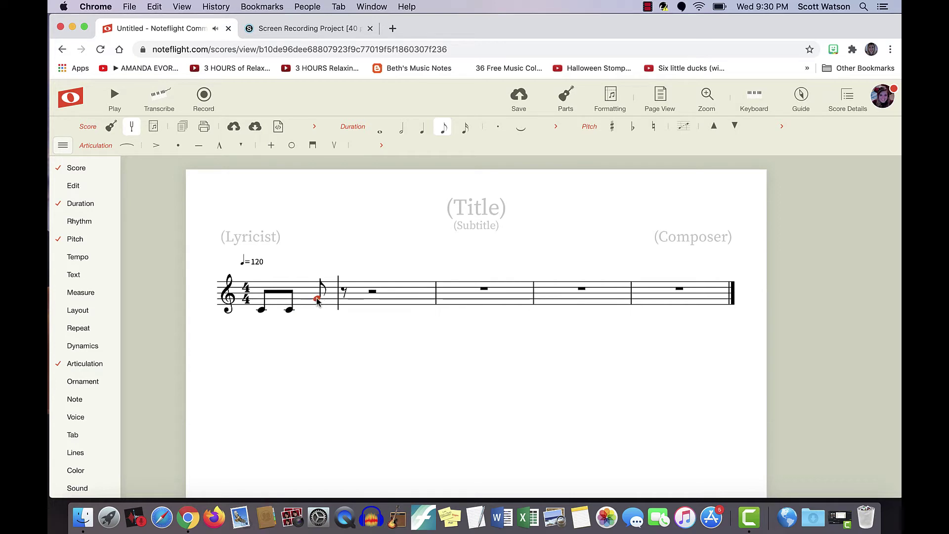
pyautogui.click(344, 299)
pyautogui.click(366, 295)
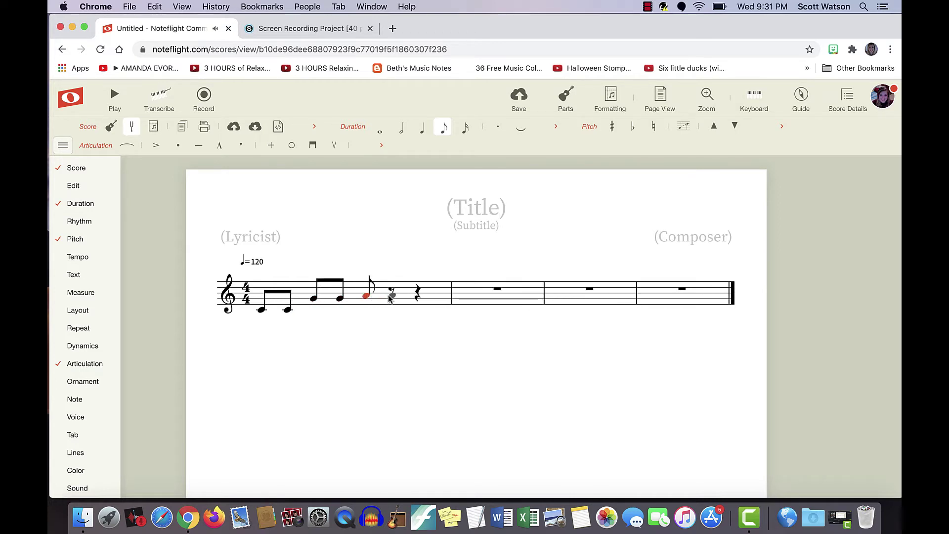
pyautogui.click(389, 295)
pyautogui.click(413, 300)
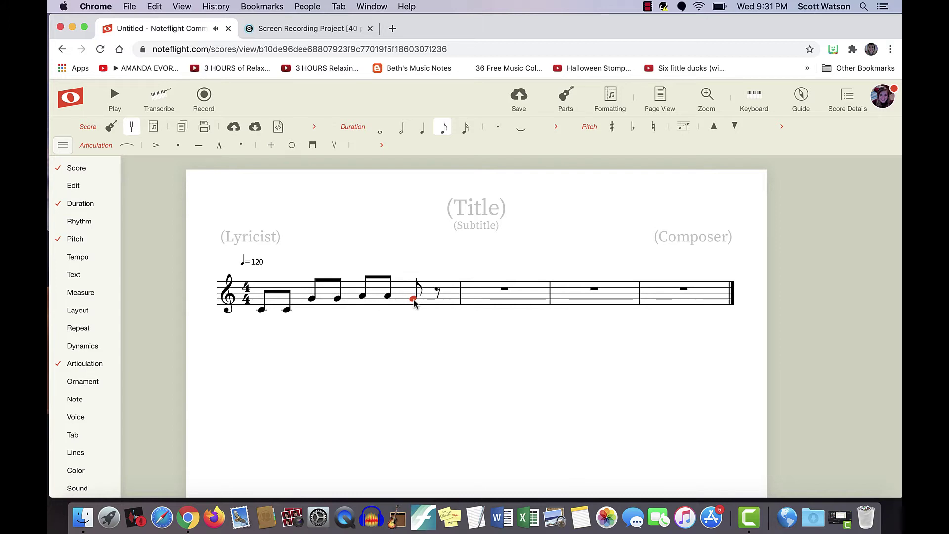
pyautogui.press(']')
pyautogui.press(']')
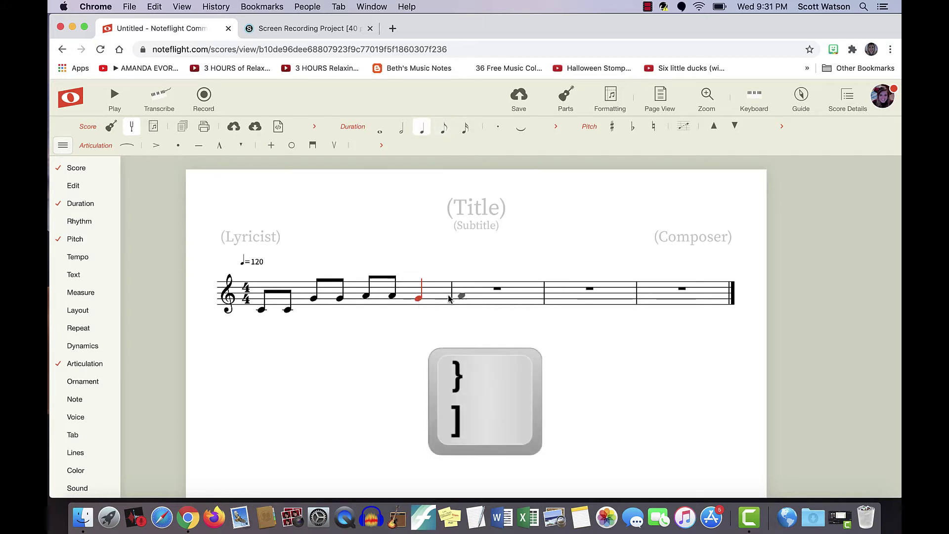
# - Fill measure 2 with eighth notes F F E E D D and a closing quarter note
pyautogui.click(464, 299)
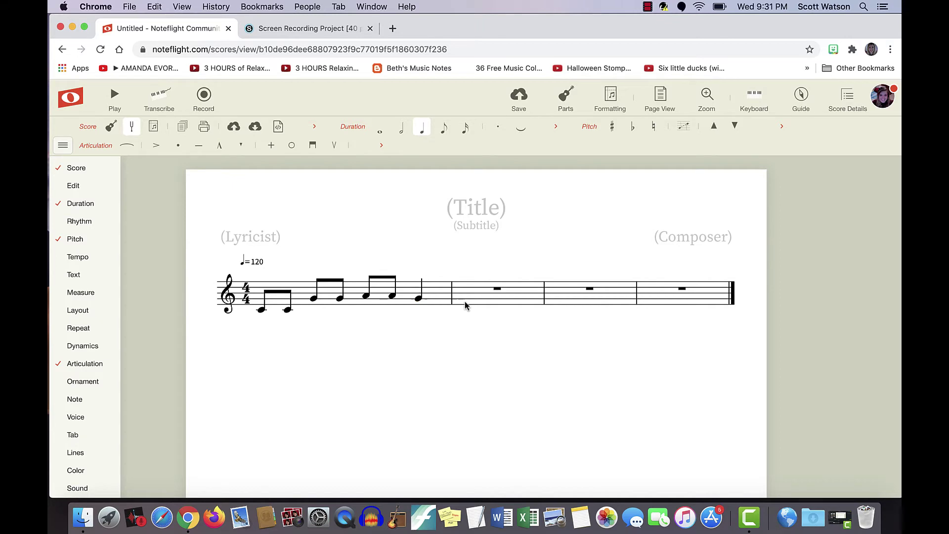
pyautogui.press('[')
pyautogui.click(468, 301)
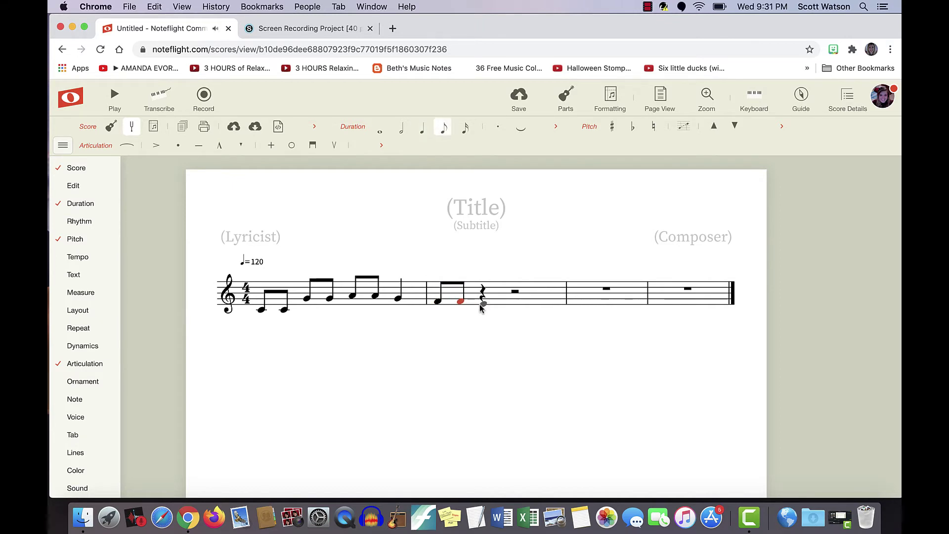
pyautogui.click(479, 303)
pyautogui.click(497, 304)
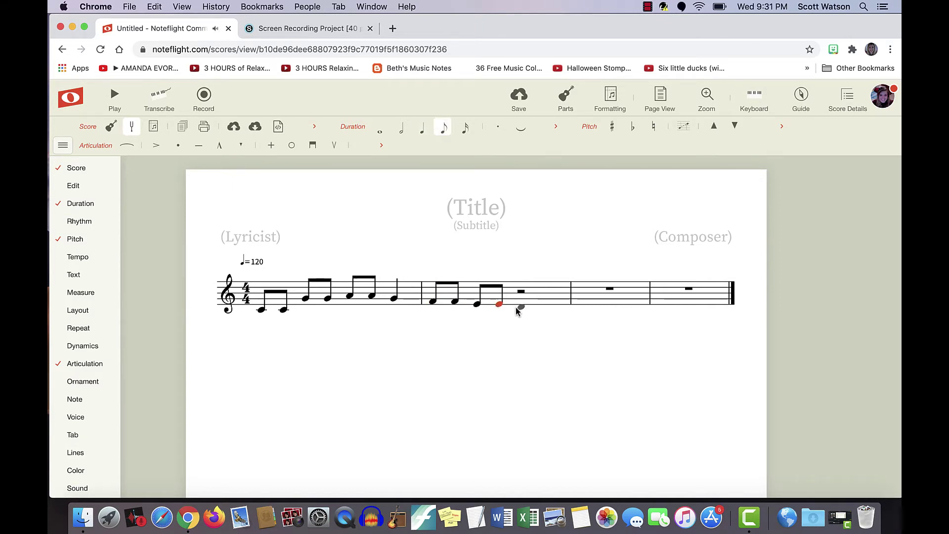
pyautogui.click(519, 307)
pyautogui.click(528, 307)
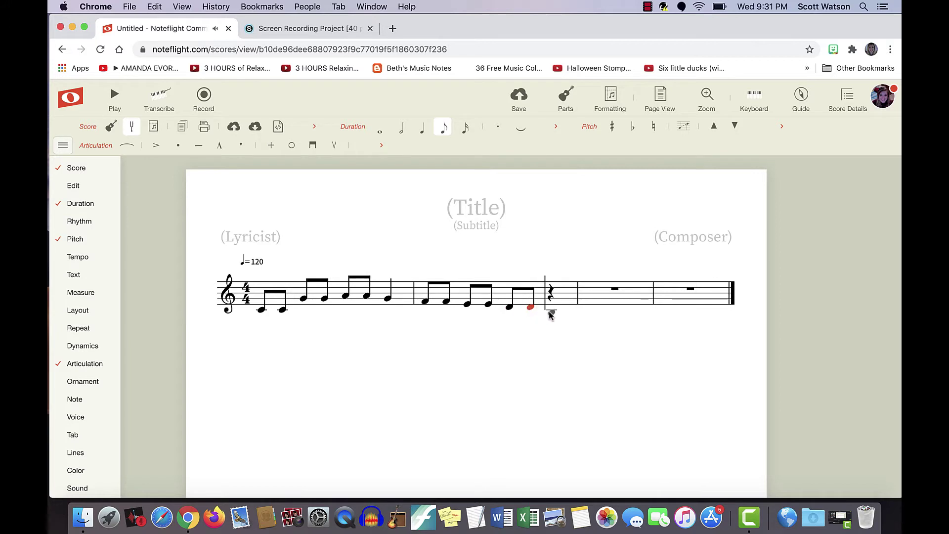
pyautogui.click(551, 314)
pyautogui.press('5')
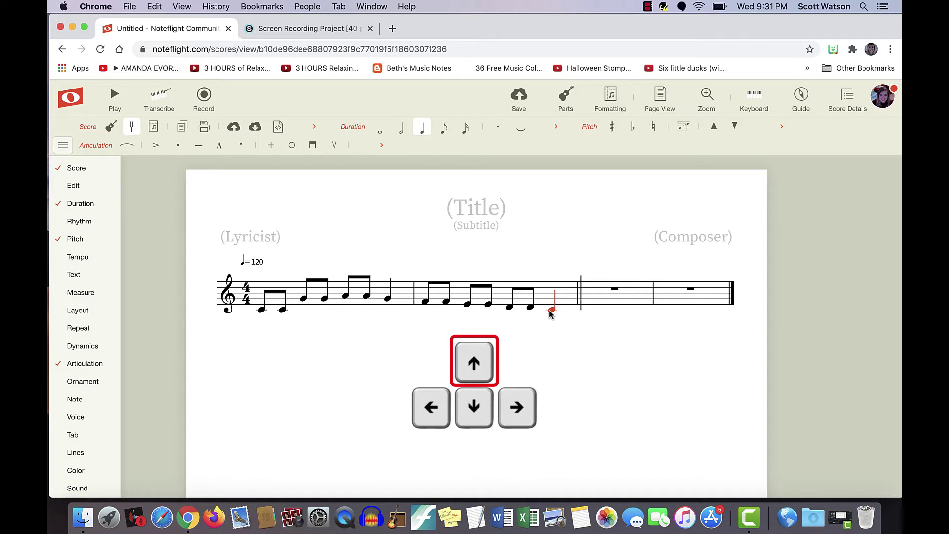
# - Set measure 2's closing quarter note to low C and delete the stray chord note
pyautogui.press('Up')
pyautogui.press('Up')
pyautogui.press('Up')
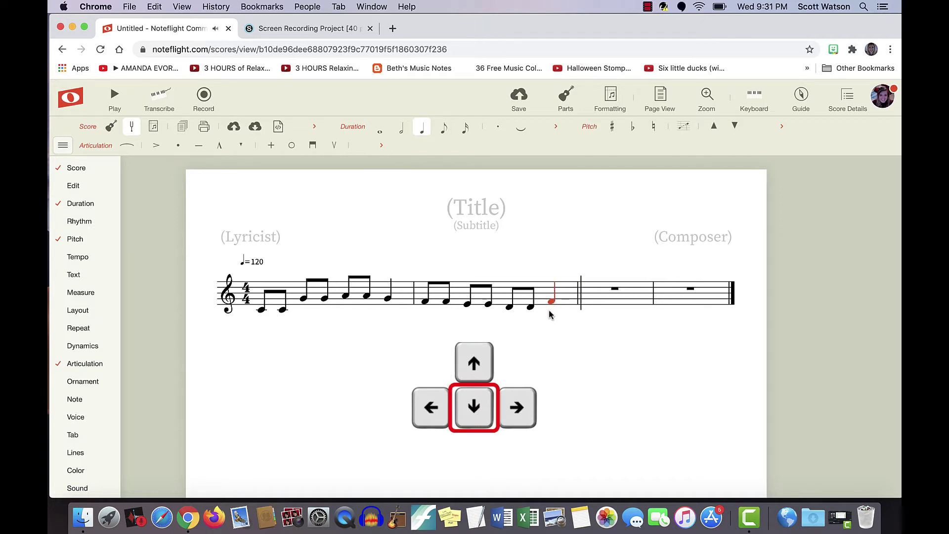
pyautogui.press('Down')
pyautogui.press('Down')
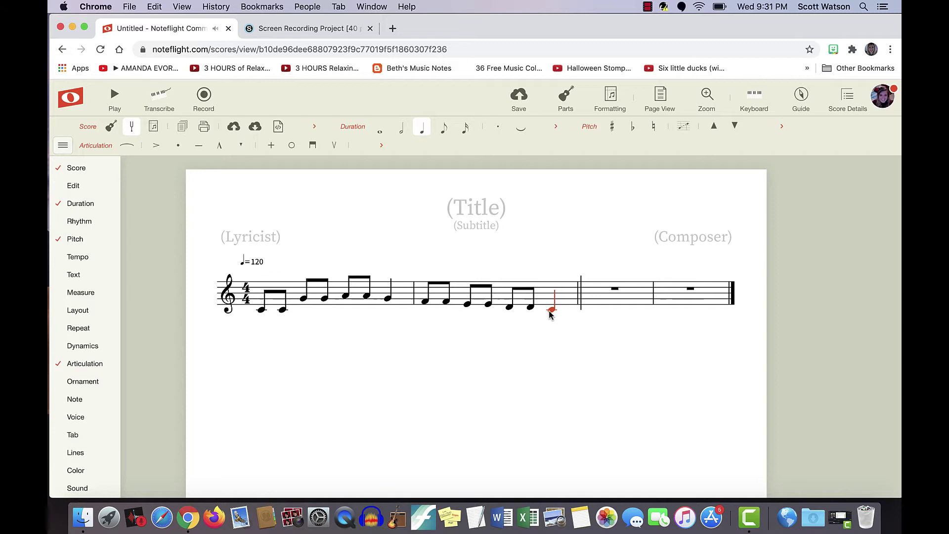
pyautogui.click(551, 311)
pyautogui.click(551, 311)
pyautogui.press('BackSpace')
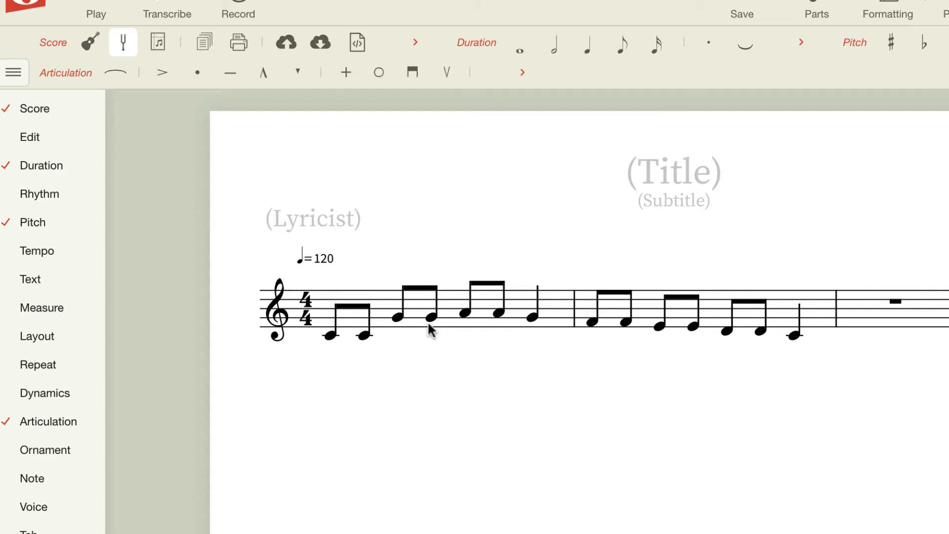
pyautogui.moveTo(45, 289)
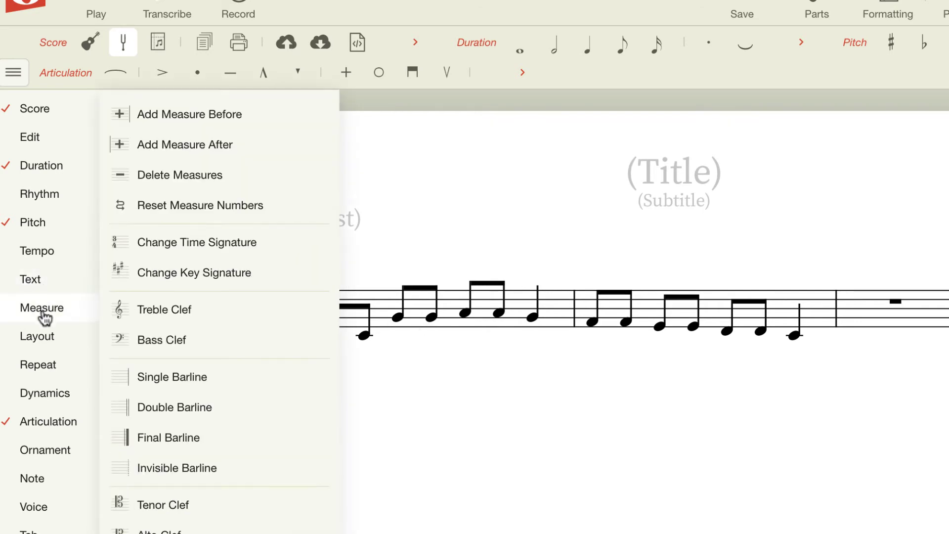
pyautogui.moveTo(47, 392)
pyautogui.moveTo(56, 423)
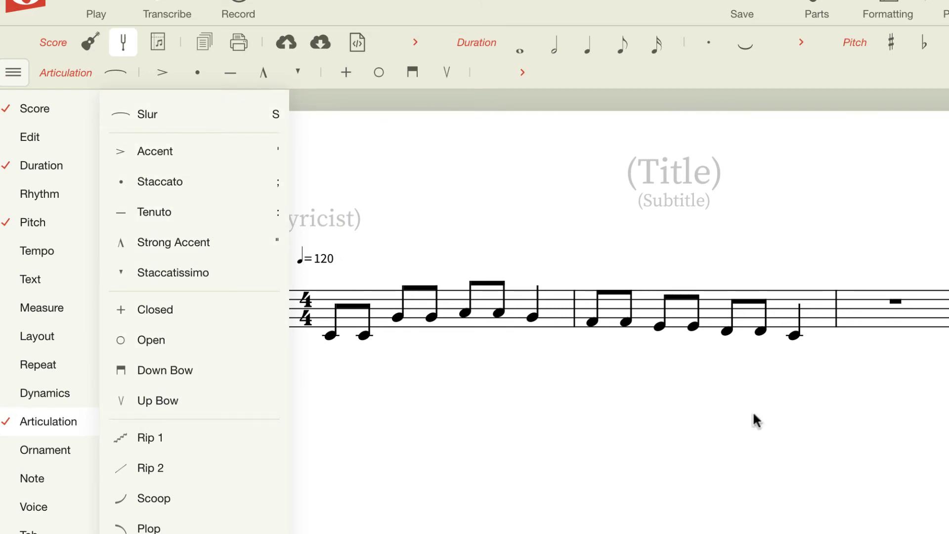
pyautogui.click(796, 336)
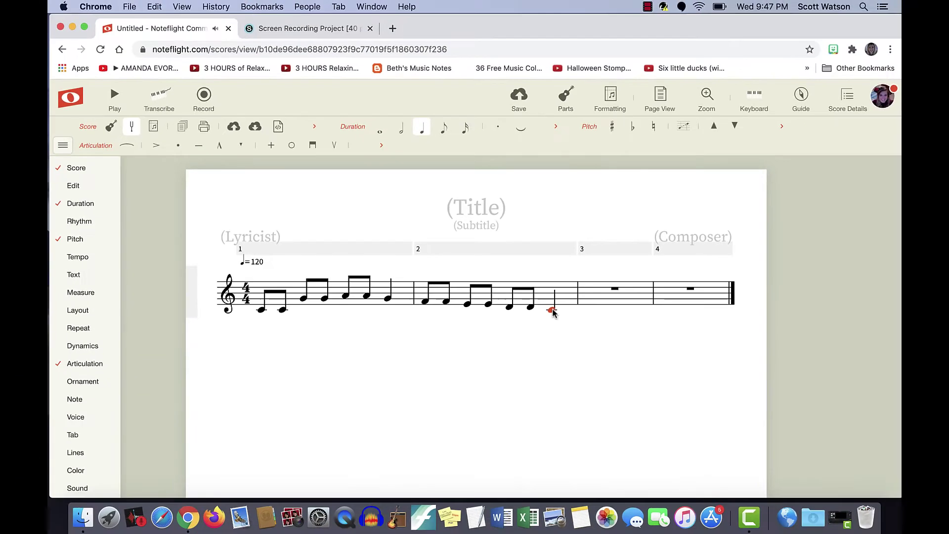
pyautogui.press('s')
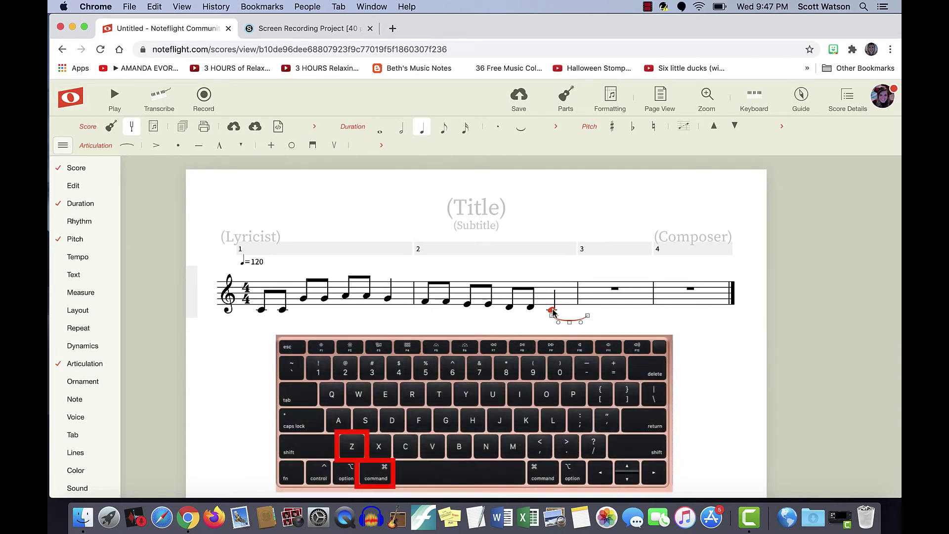
pyautogui.press('super+z')
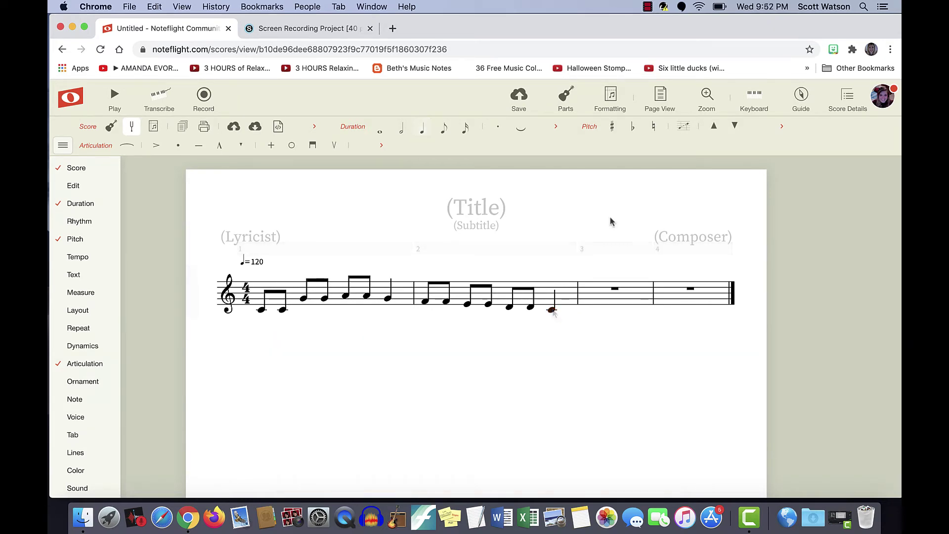
pyautogui.click(611, 221)
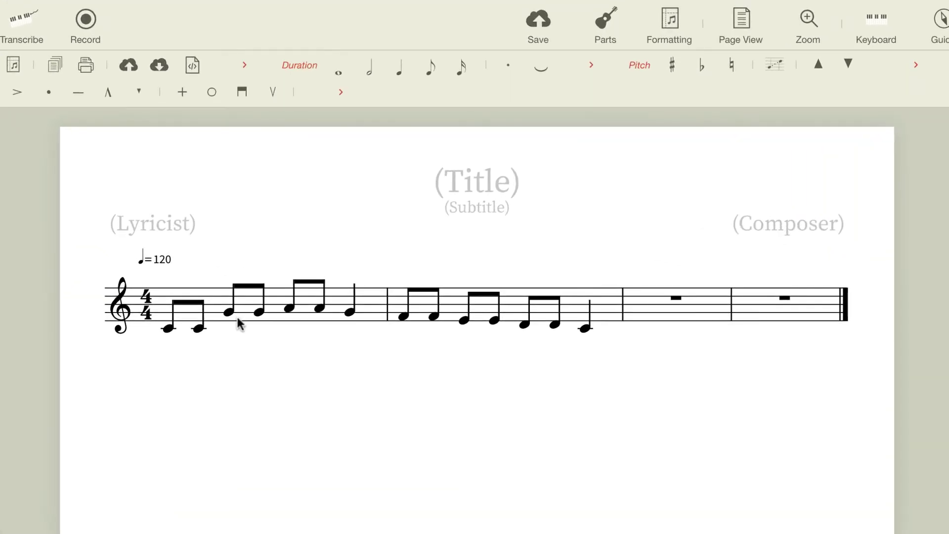
pyautogui.click(218, 298)
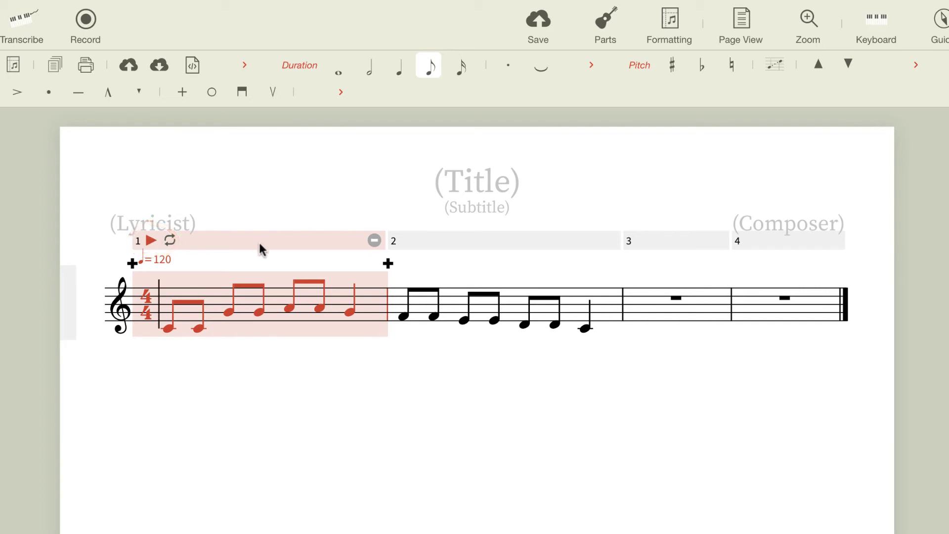
pyautogui.click(437, 249)
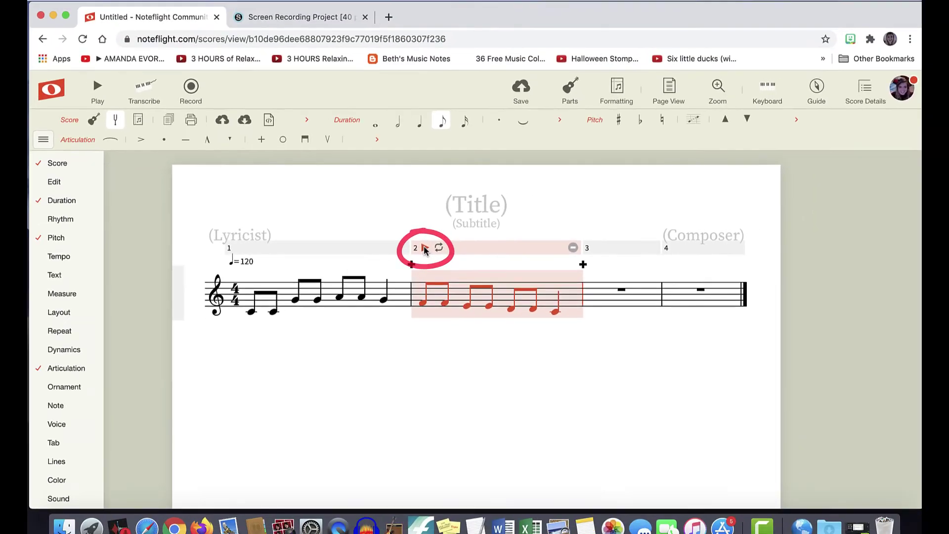
pyautogui.click(510, 351)
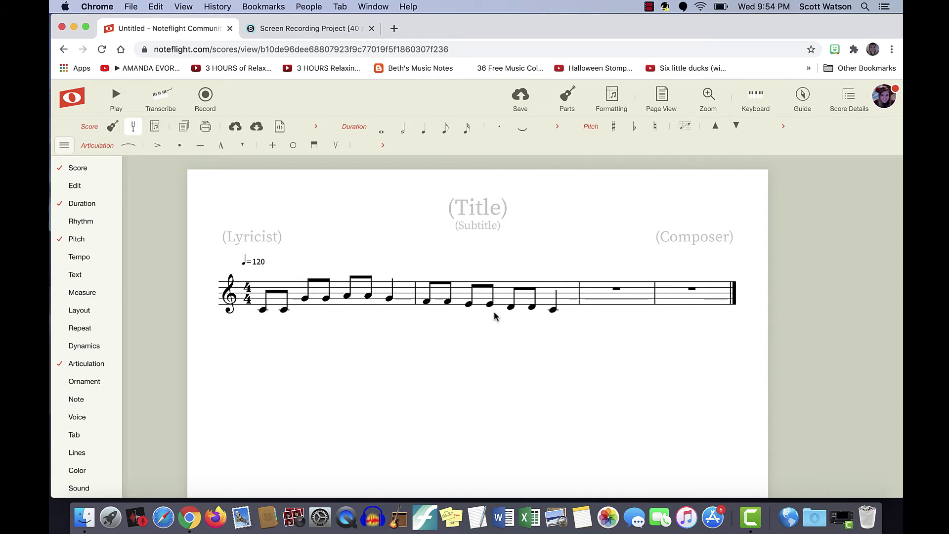
# - Copy measure 2's F F E E D D C melody and paste it into measure 3
pyautogui.click(504, 299)
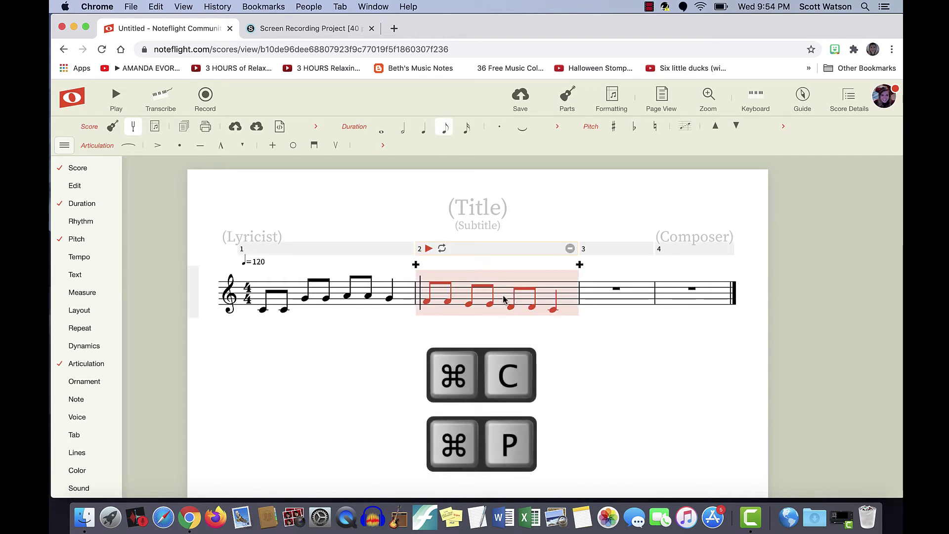
pyautogui.press('super+c')
pyautogui.click(624, 295)
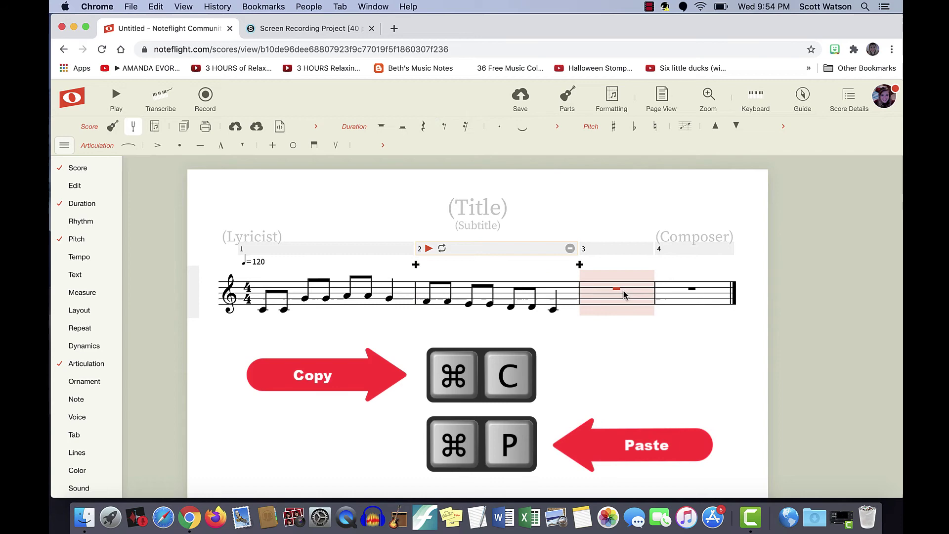
pyautogui.press('super+v')
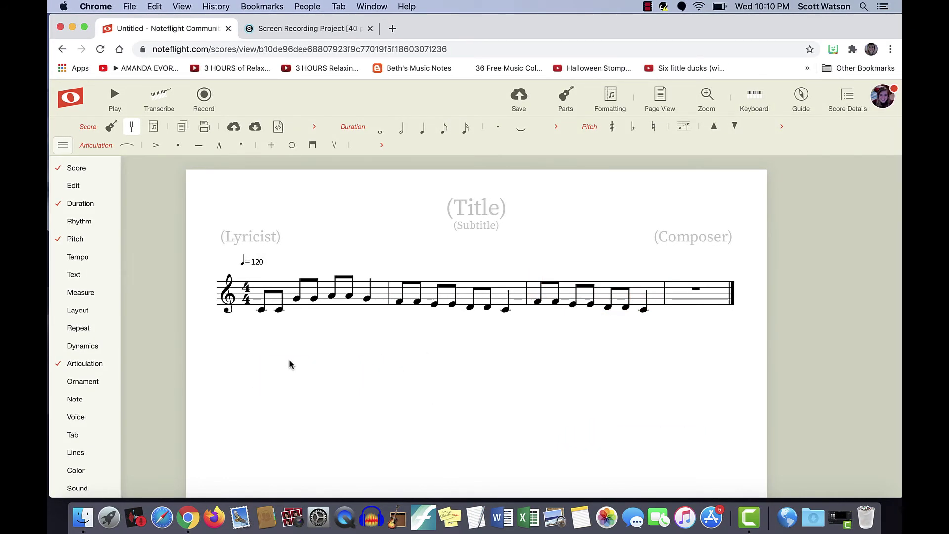
# - Add the lyrics 'Twin kle twin kle lit tle star' starting under measure 1's first note
pyautogui.click(261, 310)
pyautogui.press('super+l')
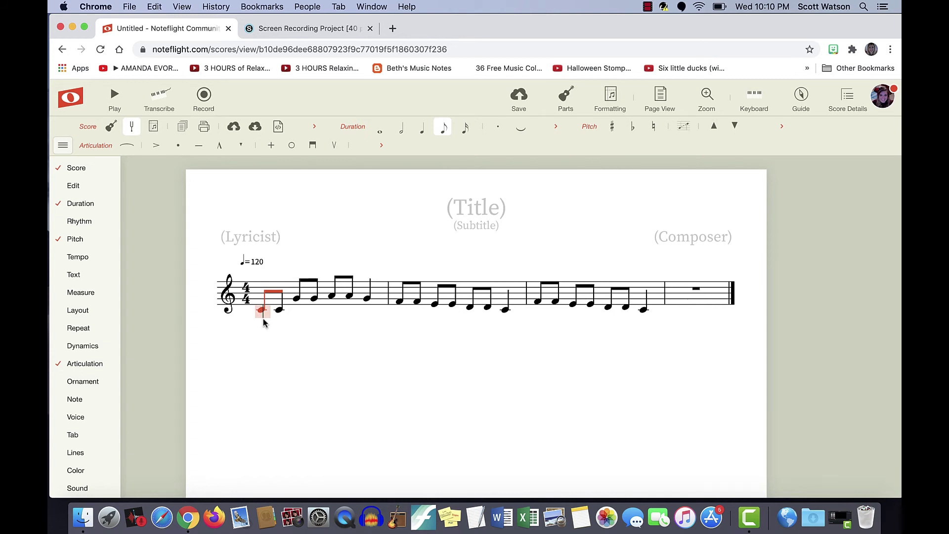
pyautogui.write('Twin kle twin ')
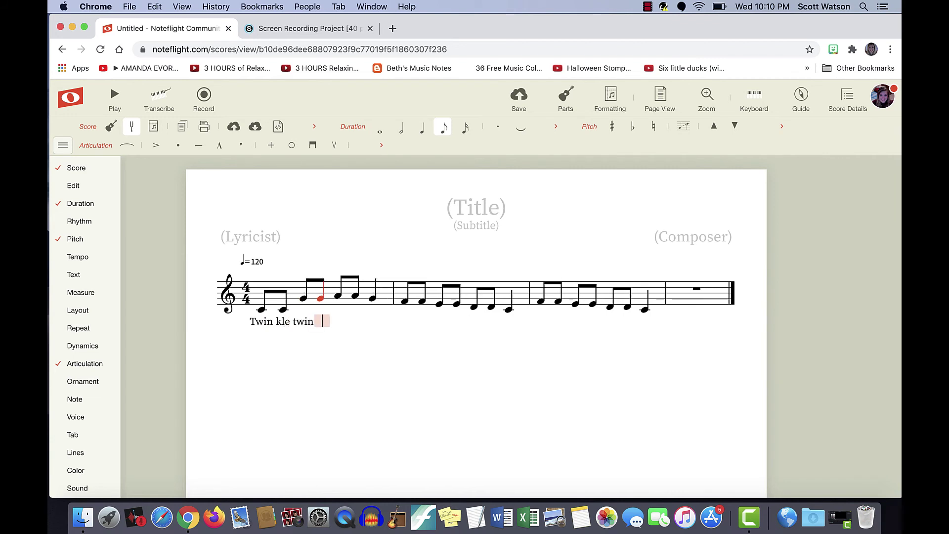
pyautogui.write('kle lit tl')
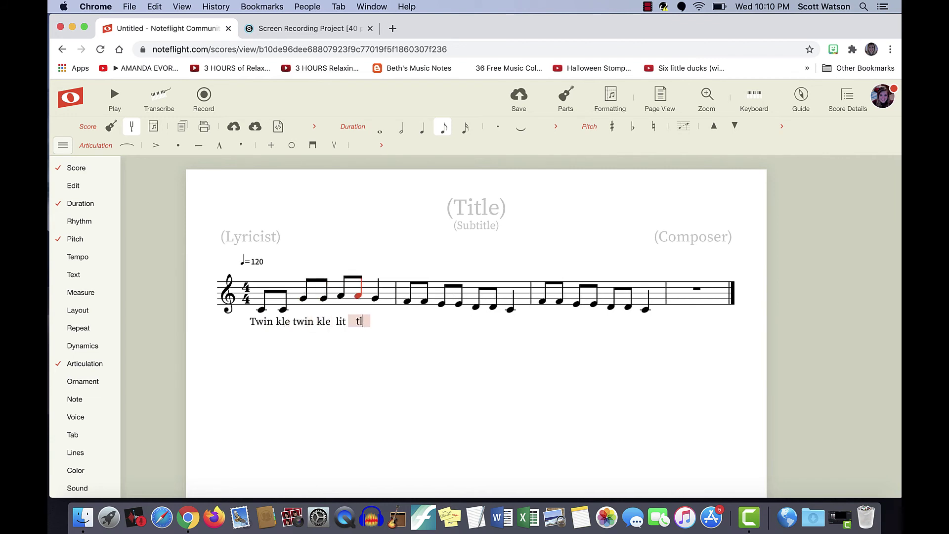
pyautogui.write('e star')
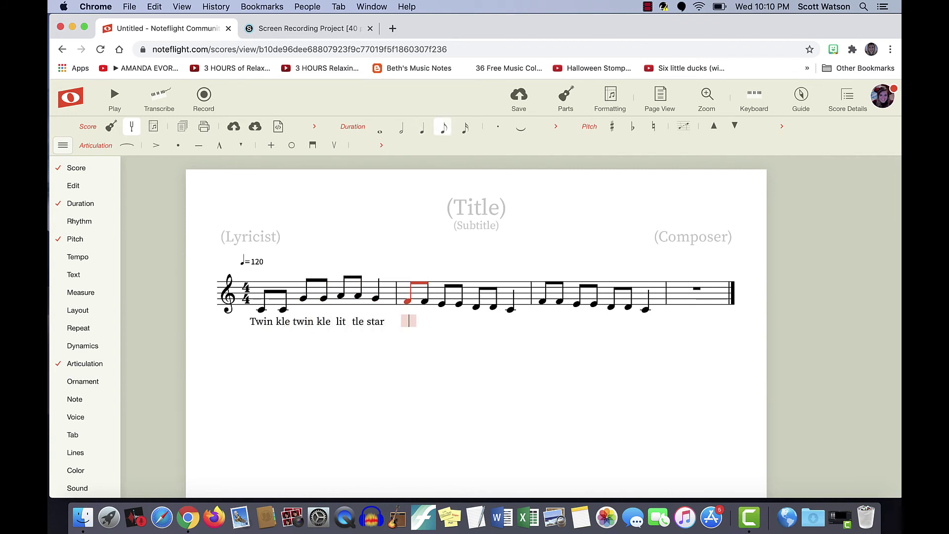